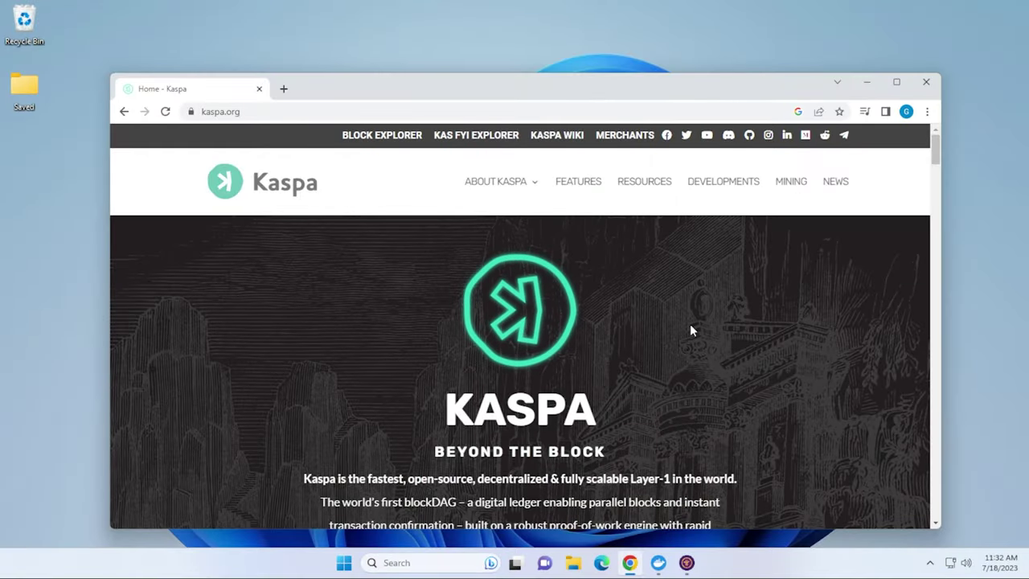
Step: Open the download page of the KDX desktop wallet from the Kaspa resources page
{"action": "left_click", "coordinate": [635, 181]}
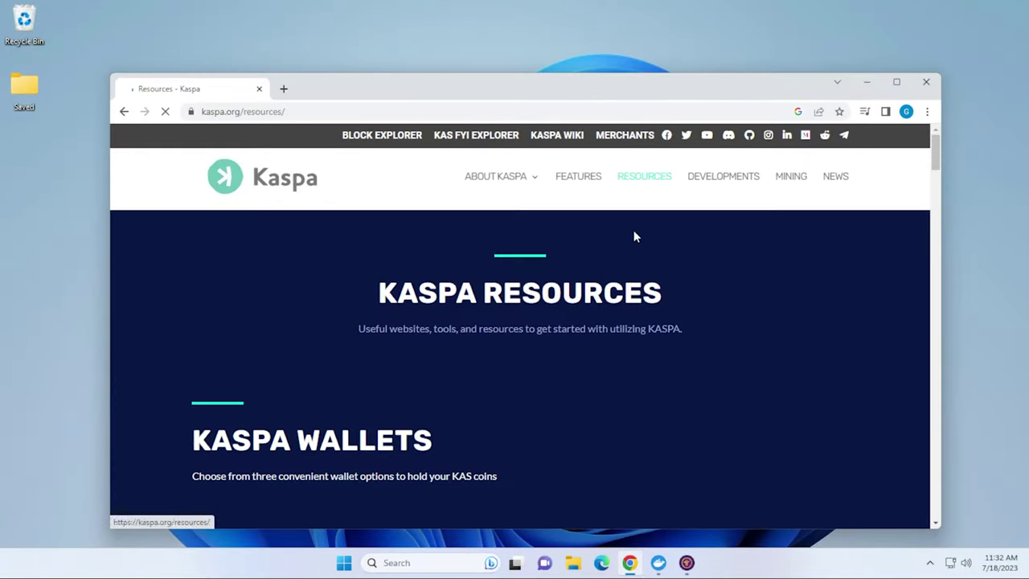
{"action": "scroll", "coordinate": [636, 251], "scroll_direction": "down", "scroll_amount": 6}
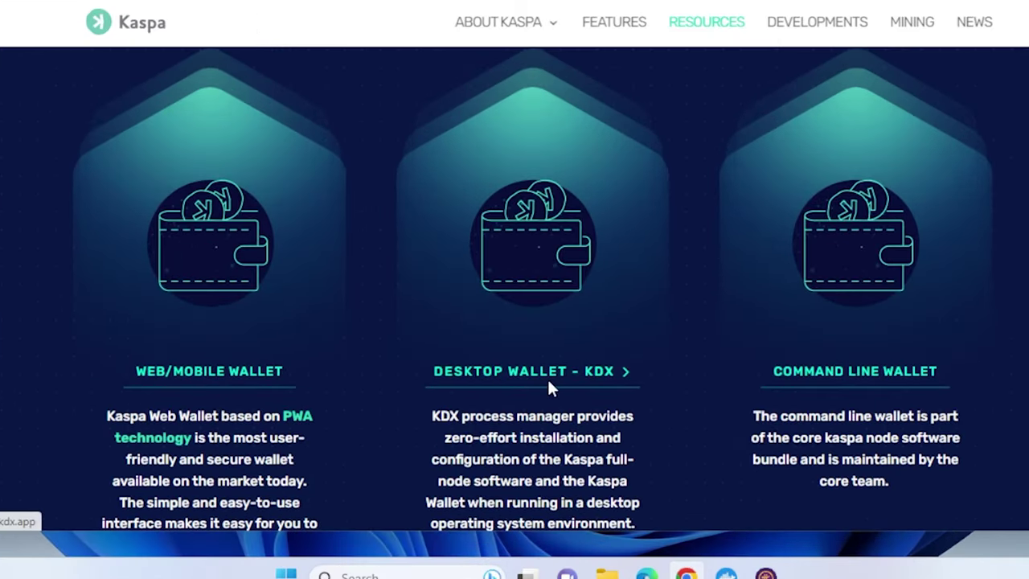
{"action": "left_click", "coordinate": [553, 382]}
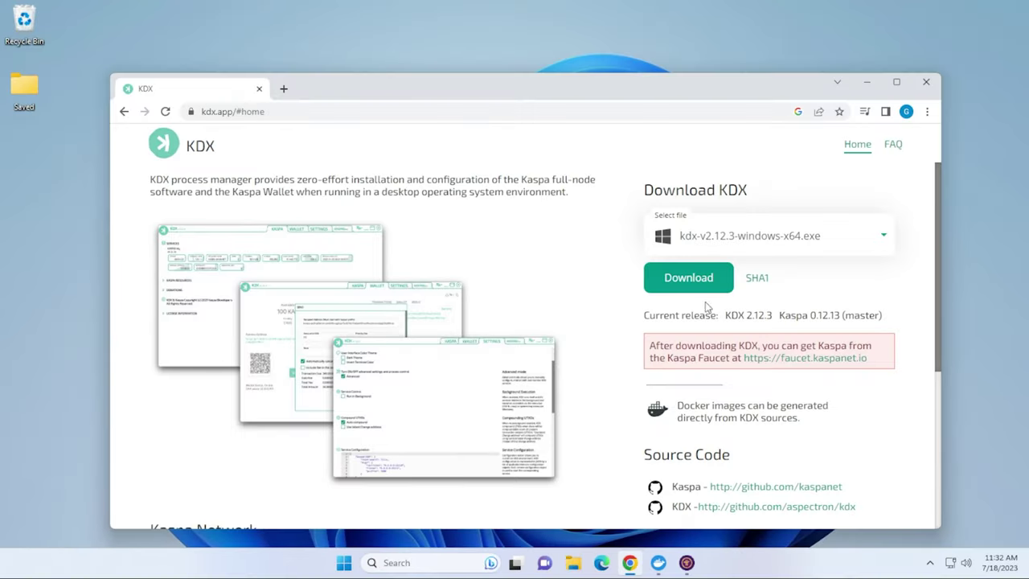
Step: Choose the Windows installer kdx-v2.12.3-windows-x64.exe and download it
{"action": "left_click", "coordinate": [850, 243]}
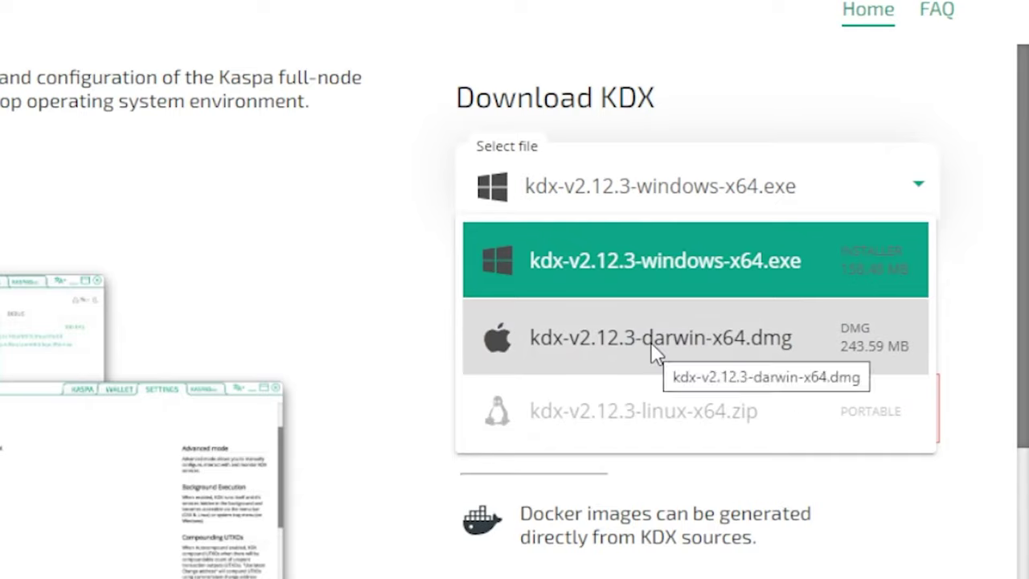
{"action": "left_click", "coordinate": [767, 259]}
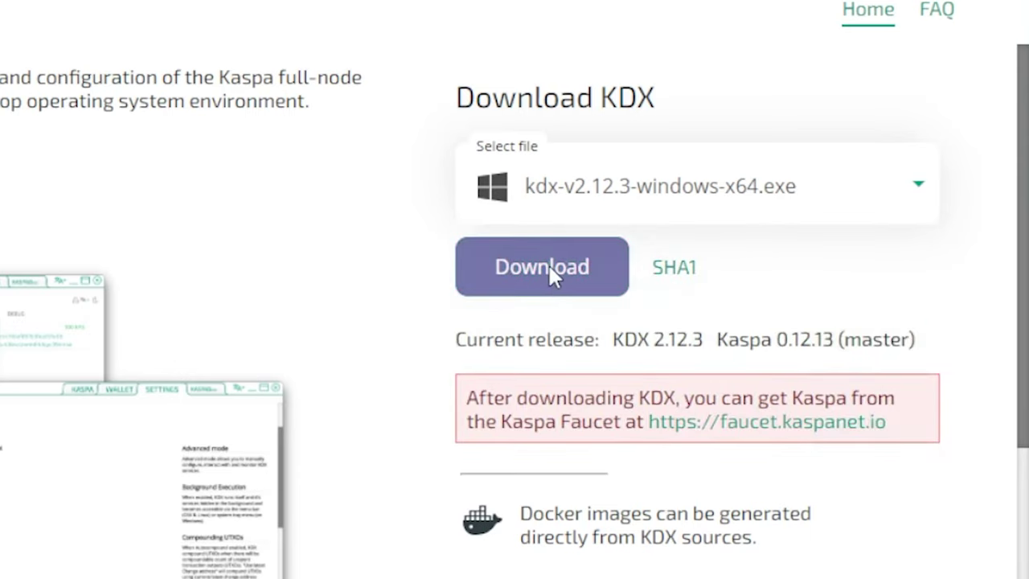
{"action": "left_click", "coordinate": [548, 263]}
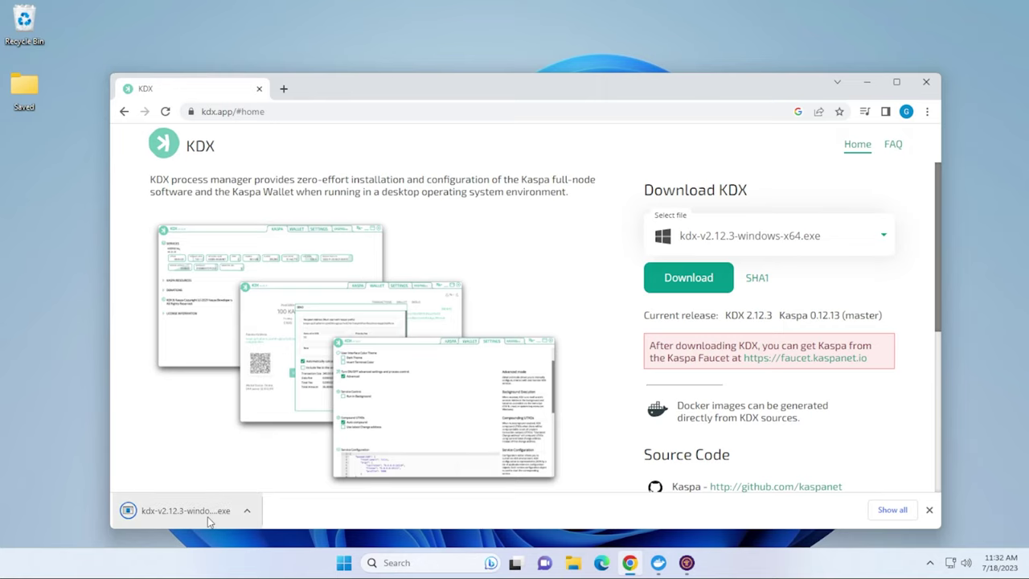
Step: Run the downloaded KDX installer, allow it to make changes to the device, and accept English as the setup language
{"action": "left_click", "coordinate": [195, 514]}
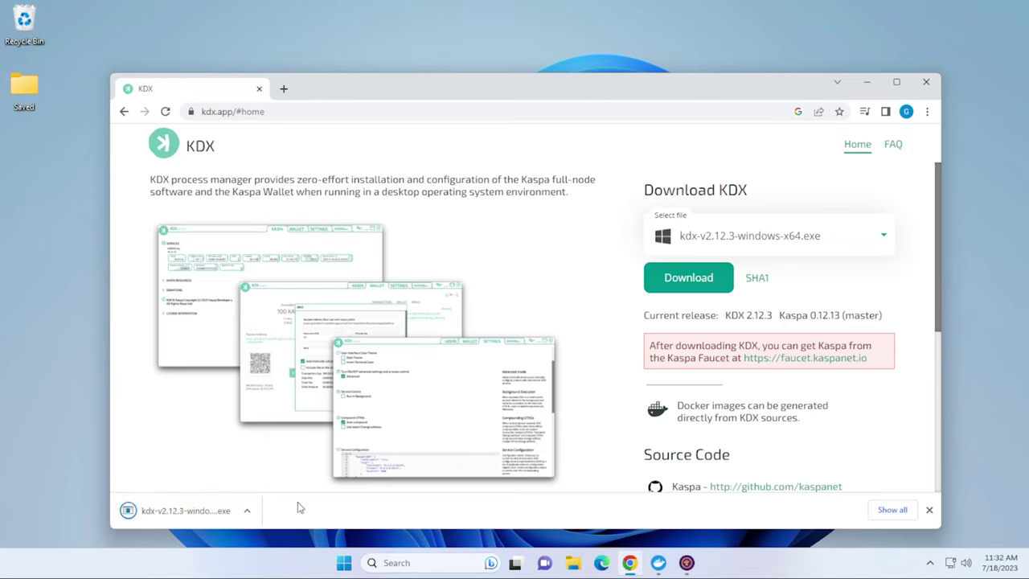
{"action": "left_click", "coordinate": [867, 83]}
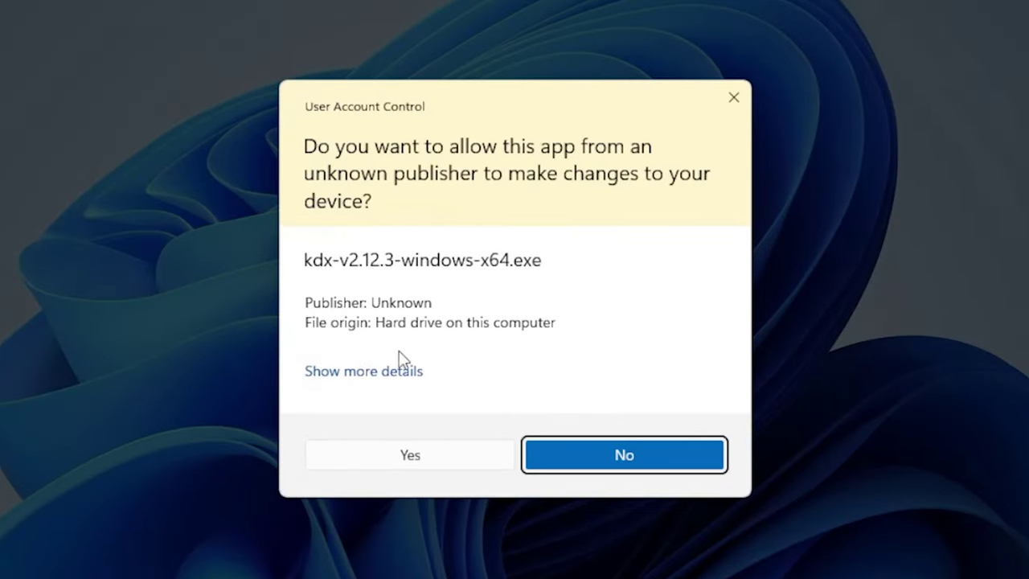
{"action": "left_click", "coordinate": [407, 459]}
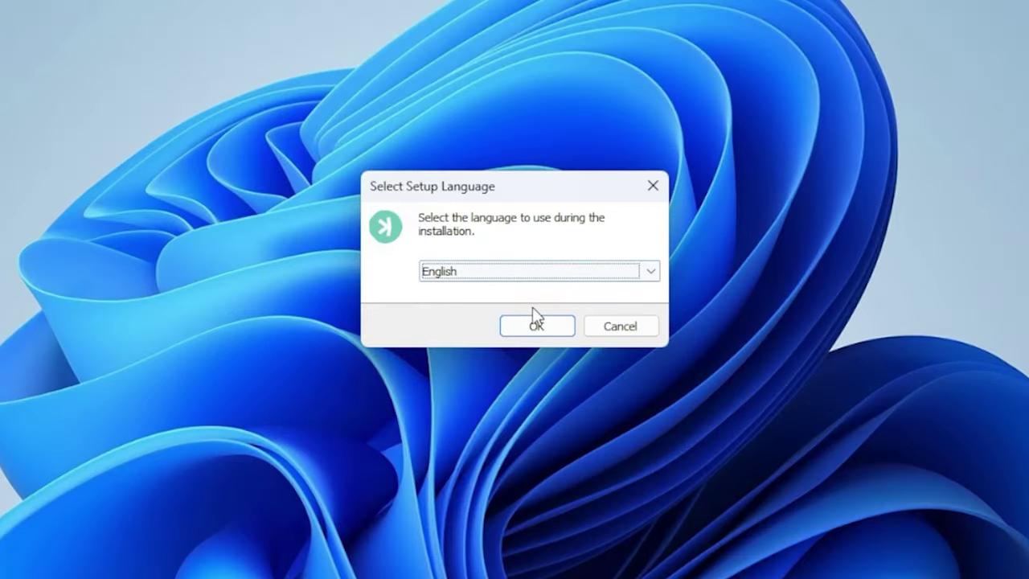
{"action": "left_click", "coordinate": [535, 321]}
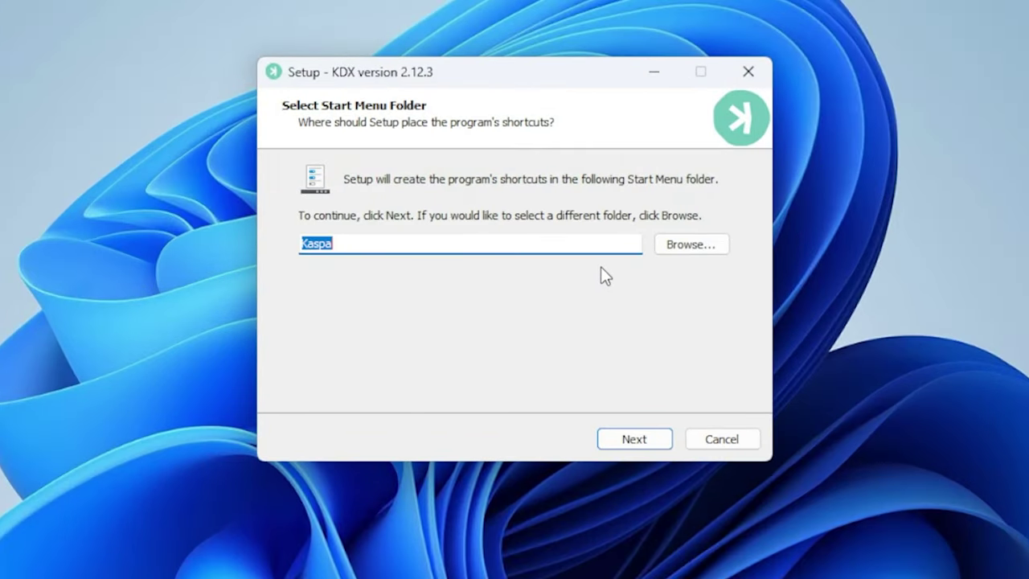
Step: Install KDX with the Start Menu folder Kaspa and a desktop shortcut, finishing setup with Launch KDX enabled
{"action": "left_click", "coordinate": [626, 442]}
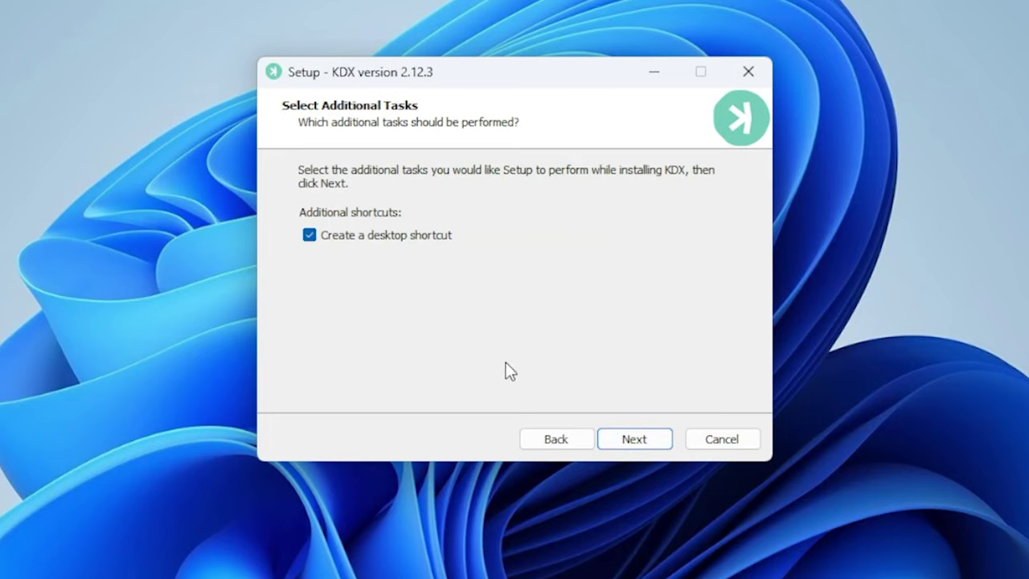
{"action": "left_click", "coordinate": [631, 441]}
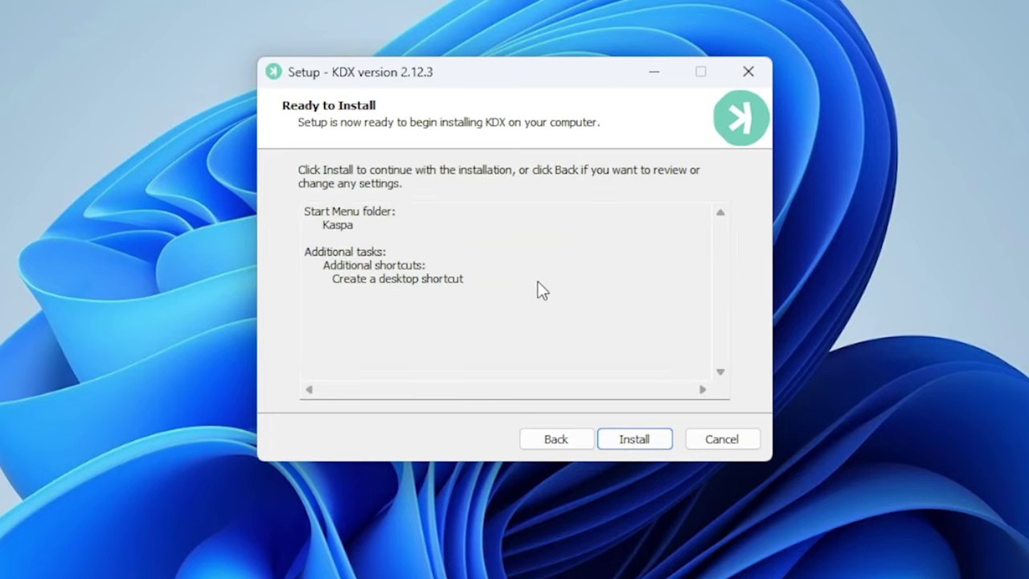
{"action": "left_click", "coordinate": [634, 438]}
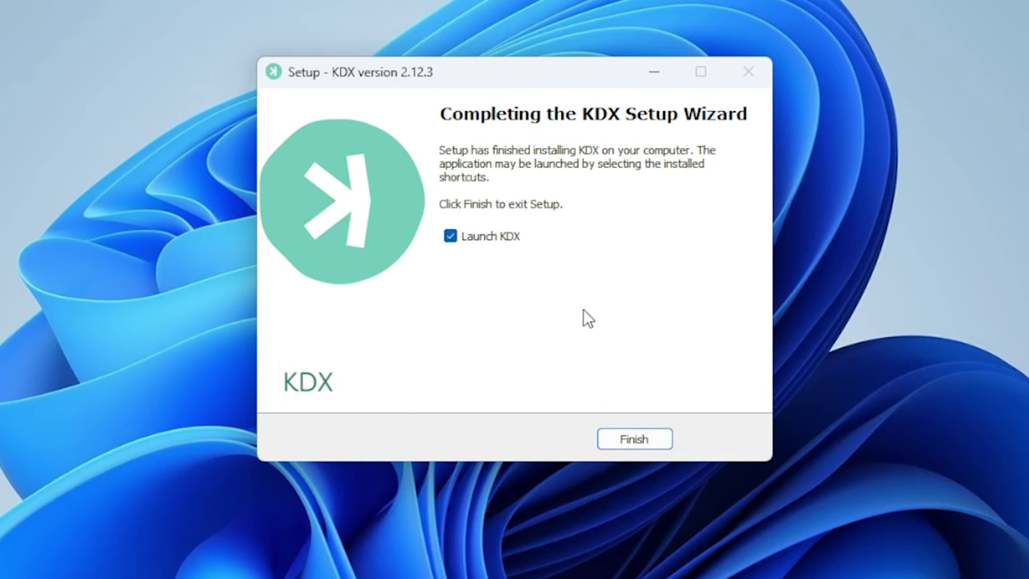
{"action": "left_click", "coordinate": [643, 442]}
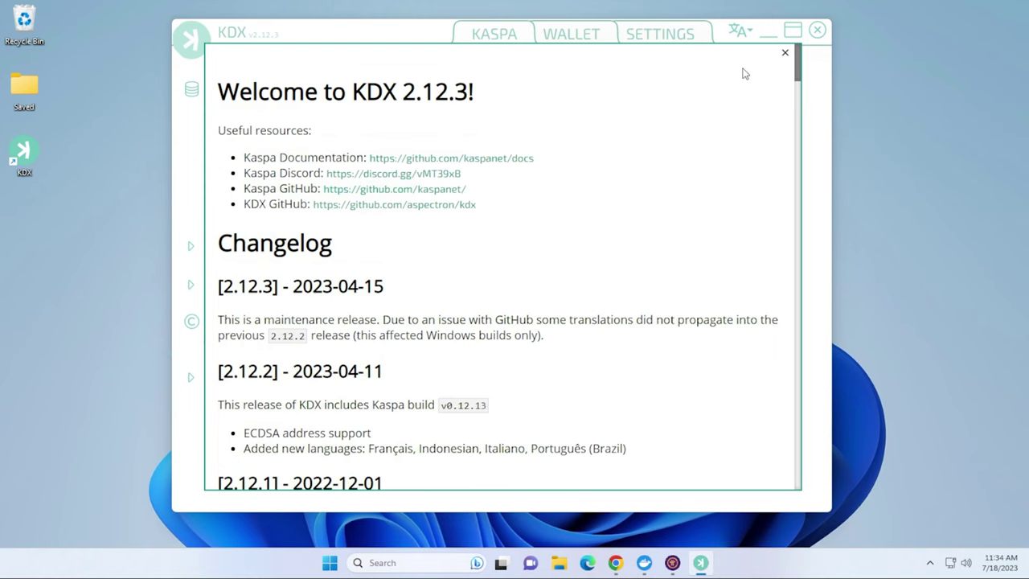
Step: Dismiss the KDX welcome notes and begin creating a new wallet
{"action": "left_click", "coordinate": [786, 53]}
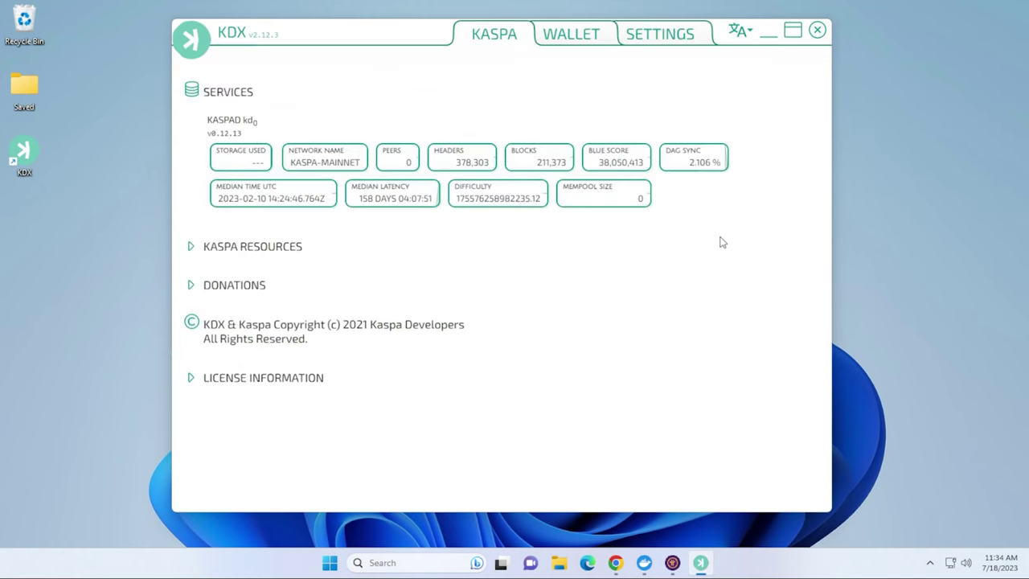
{"action": "left_click", "coordinate": [580, 42]}
{"action": "left_click", "coordinate": [340, 282]}
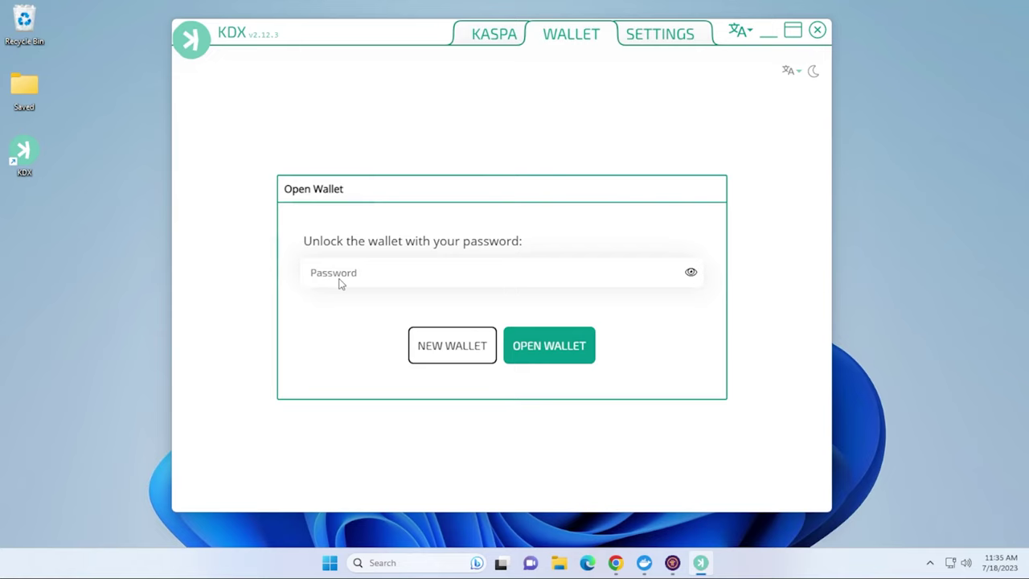
{"action": "left_click", "coordinate": [441, 354]}
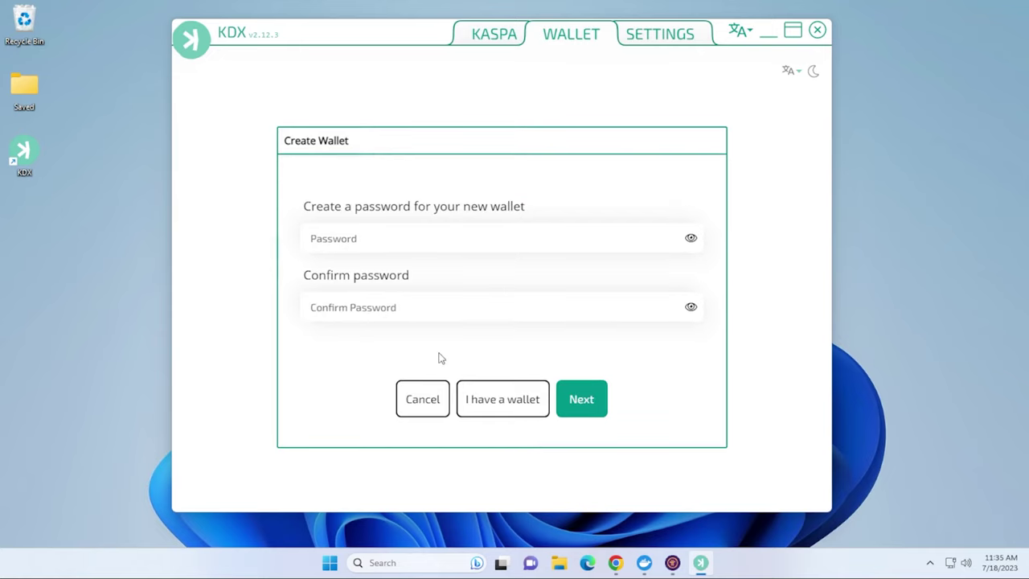
Step: Enter and confirm the password for the new wallet and continue to the recovery seed
{"action": "left_click", "coordinate": [364, 238]}
{"action": "key", "text": "ctrl+v"}
{"action": "key", "text": "Tab"}
{"action": "key", "text": "ctrl+v"}
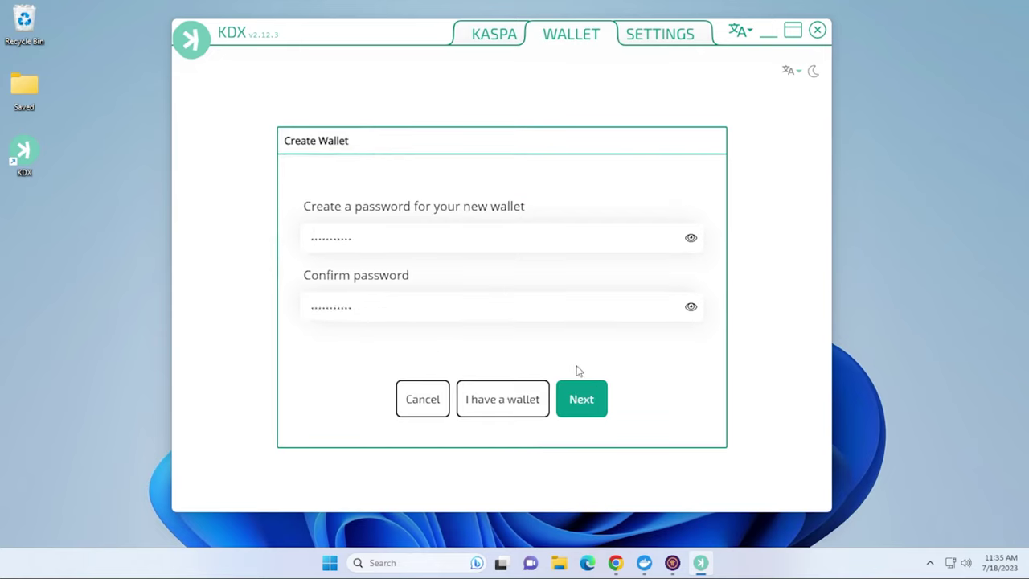
{"action": "left_click", "coordinate": [595, 404]}
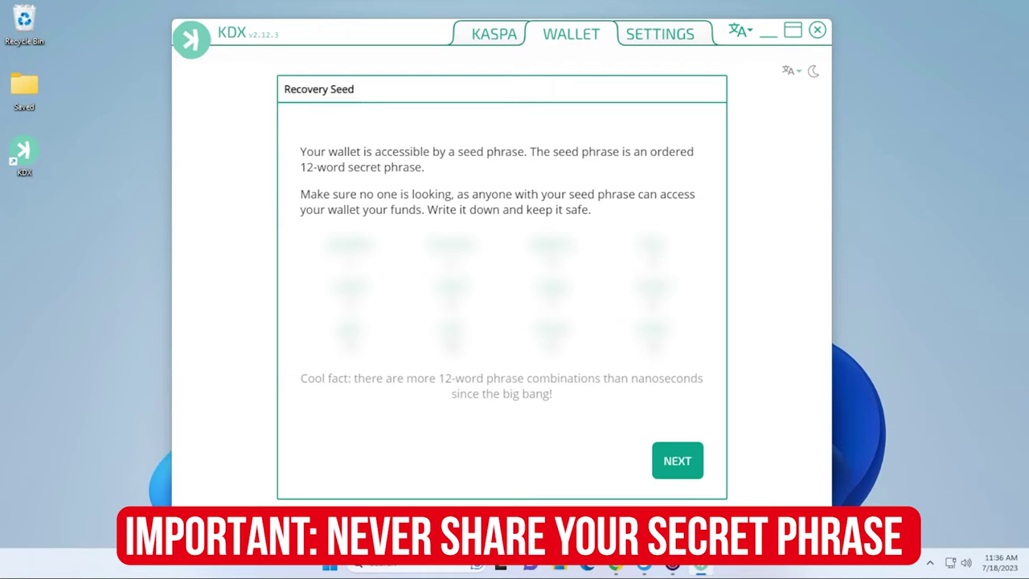
Step: Verify the recovery seed phrase by choosing the requested words, and finish creating the wallet
{"action": "left_click", "coordinate": [676, 460]}
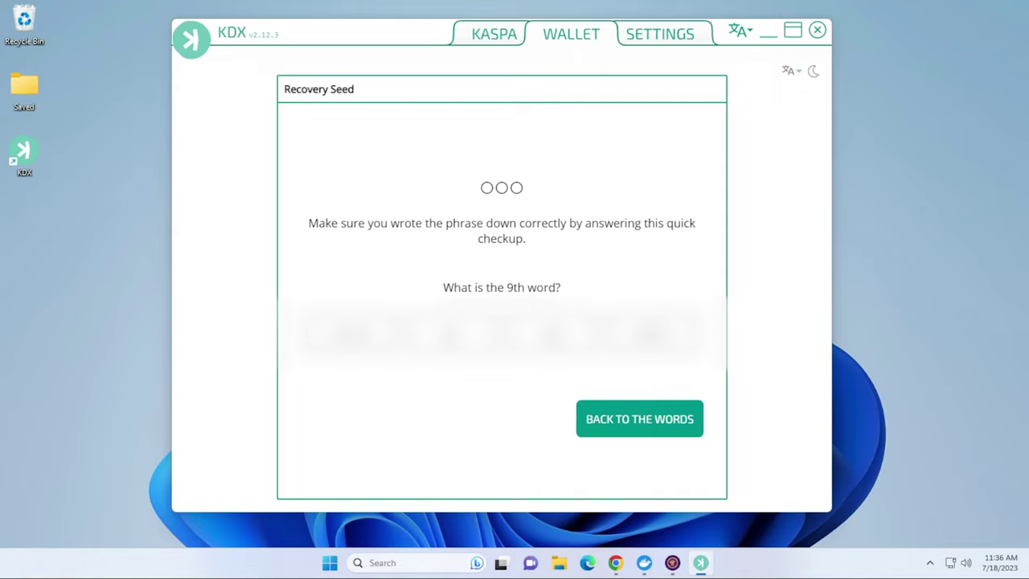
{"action": "left_click", "coordinate": [476, 357]}
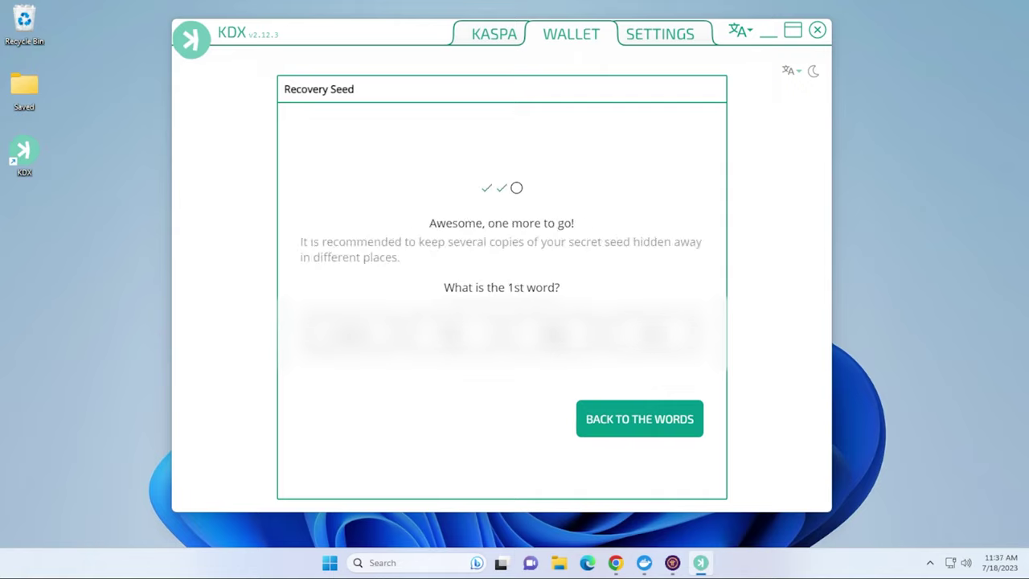
{"action": "left_click", "coordinate": [624, 334]}
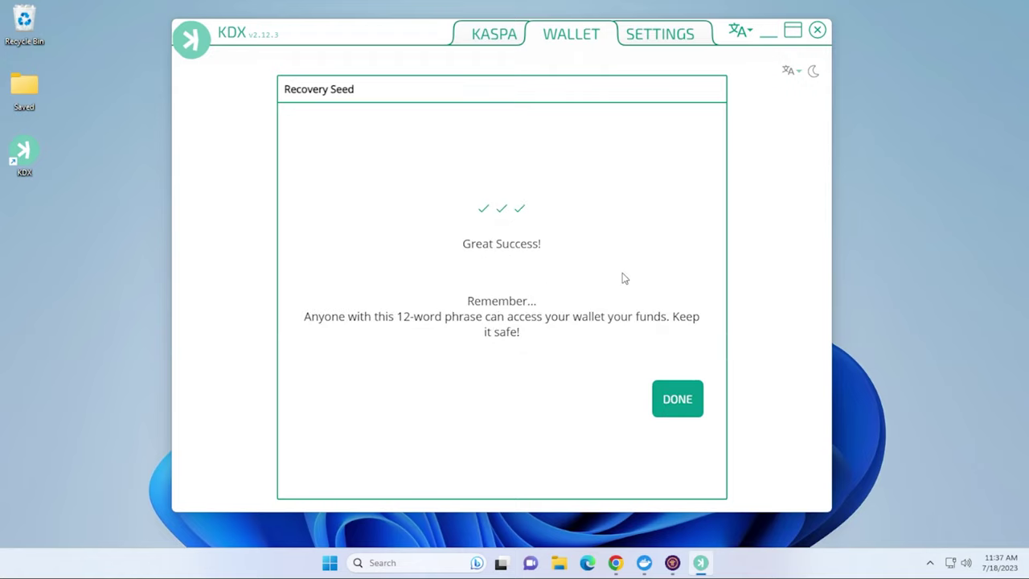
{"action": "left_click", "coordinate": [678, 398]}
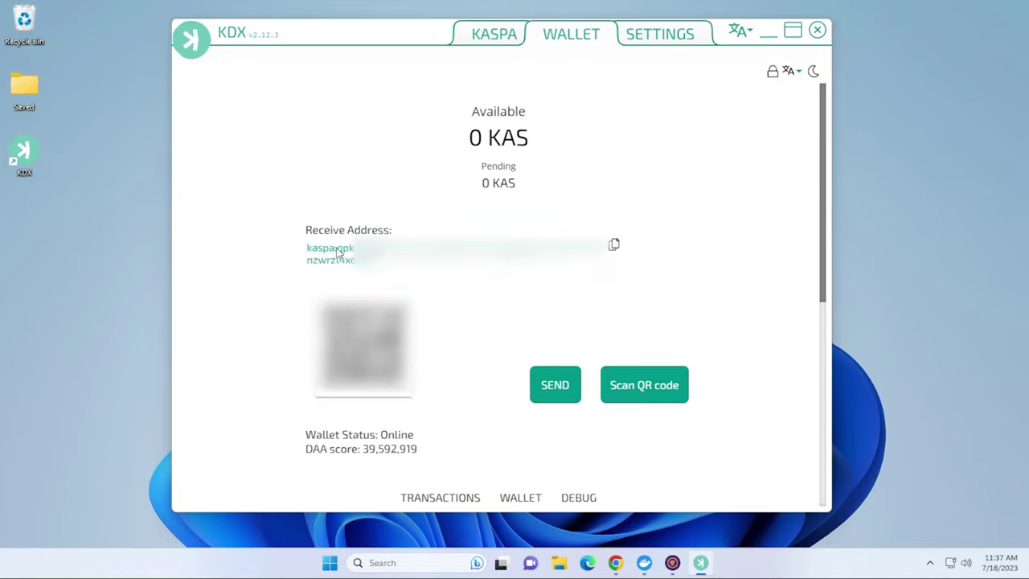
Step: Copy the wallet's receive address and look over the transactions section
{"action": "left_click", "coordinate": [615, 245]}
{"action": "scroll", "coordinate": [832, 259], "scroll_direction": "down", "scroll_amount": 3}
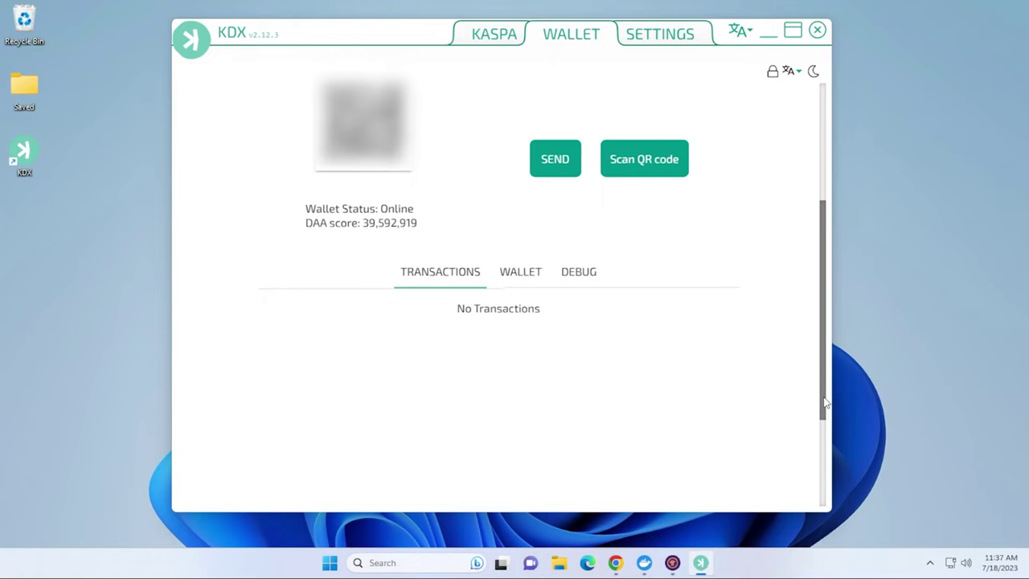
{"action": "left_click_drag", "start_coordinate": [821, 406], "coordinate": [838, 275]}
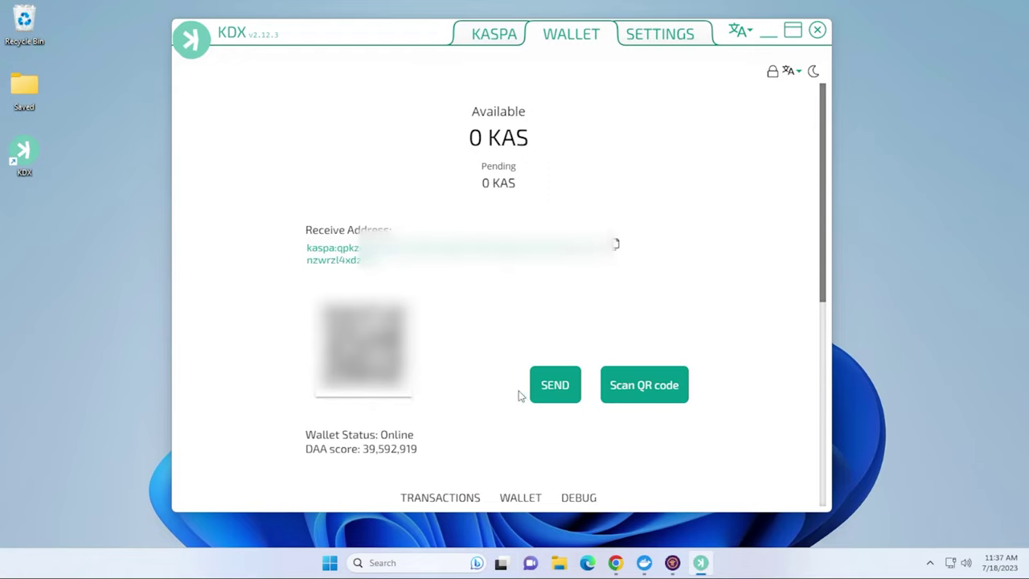
Step: View the form for sending KAS and cancel it without entering a transfer
{"action": "left_click", "coordinate": [556, 394]}
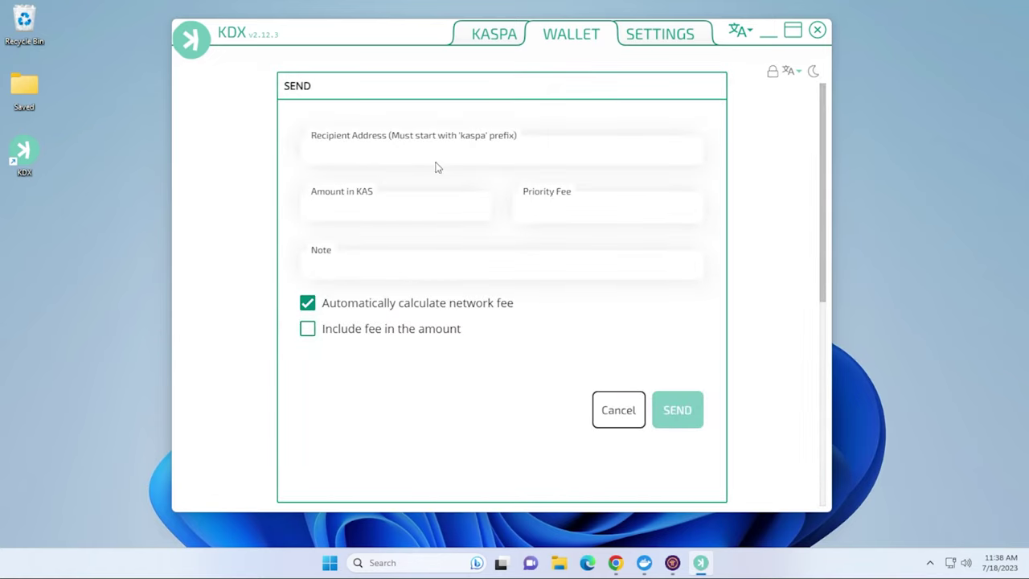
{"action": "left_click", "coordinate": [618, 412]}
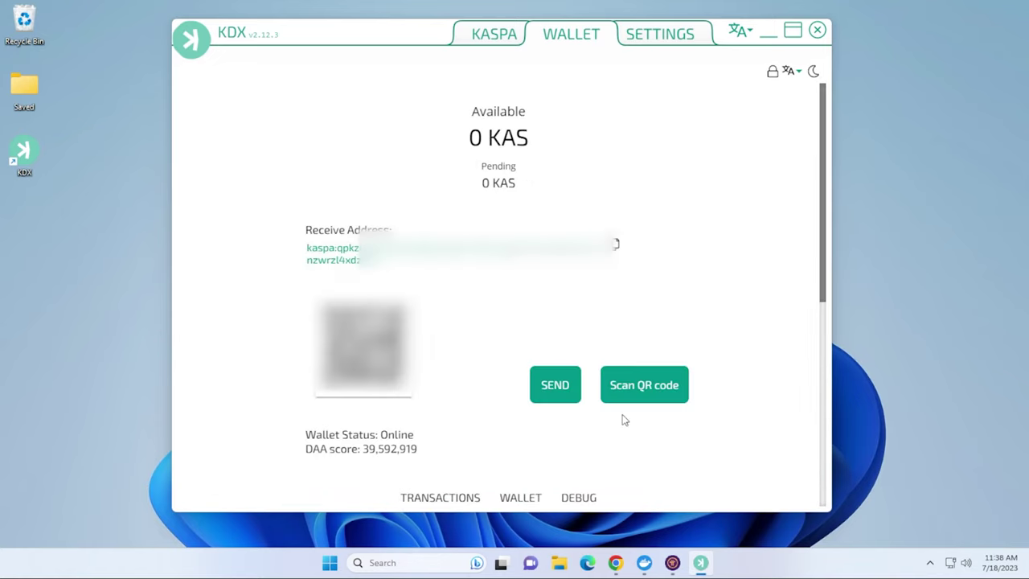
Step: Try the dark theme and the advanced mode in the KDX settings, switching each off again
{"action": "left_click", "coordinate": [654, 40]}
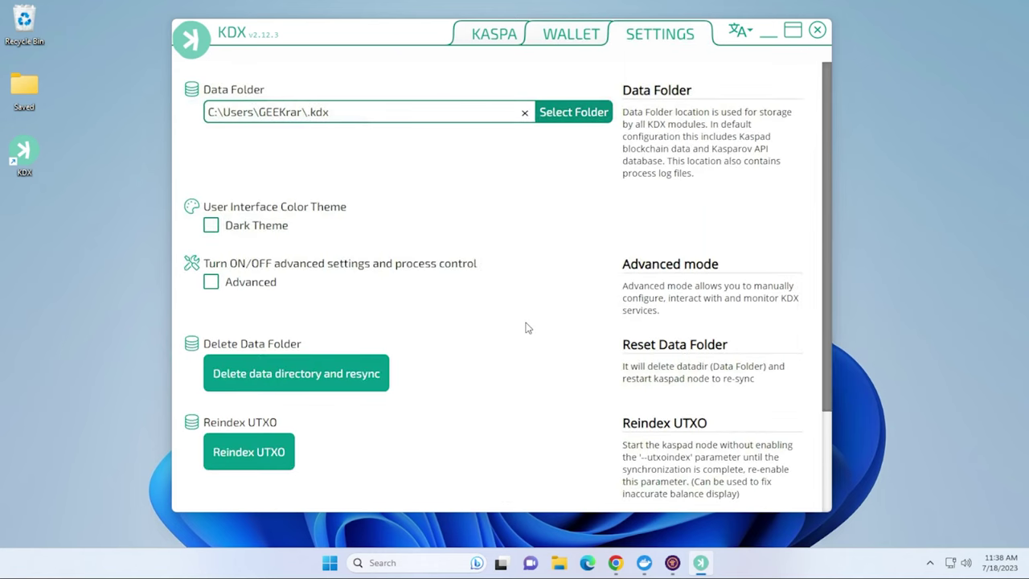
{"action": "left_click", "coordinate": [270, 228]}
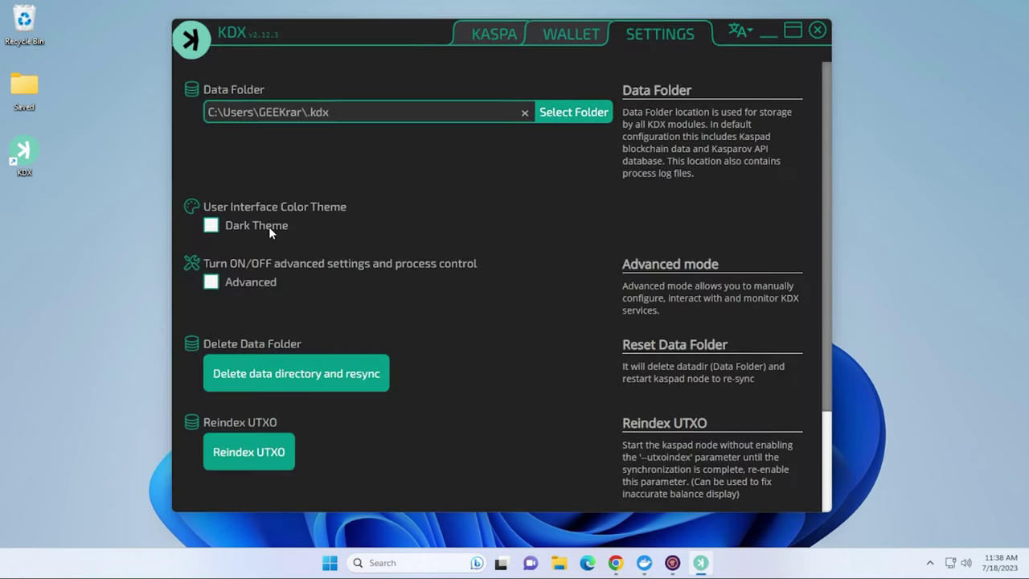
{"action": "left_click", "coordinate": [269, 226]}
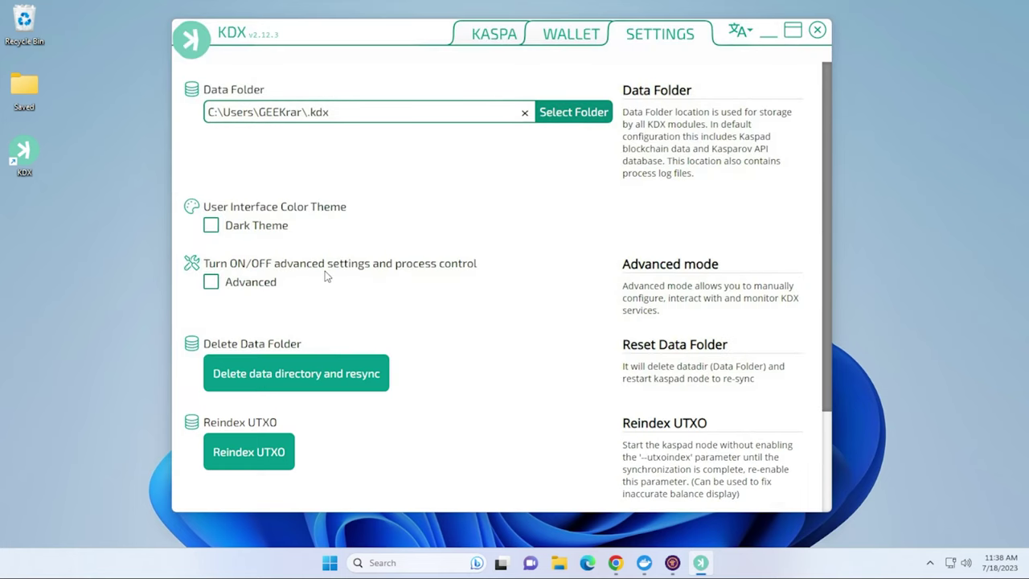
{"action": "left_click", "coordinate": [258, 287]}
{"action": "left_click", "coordinate": [258, 288]}
Step: Show the Kaspa node's services overview to check its synchronization status
{"action": "left_click", "coordinate": [299, 383]}
{"action": "left_click", "coordinate": [492, 35]}
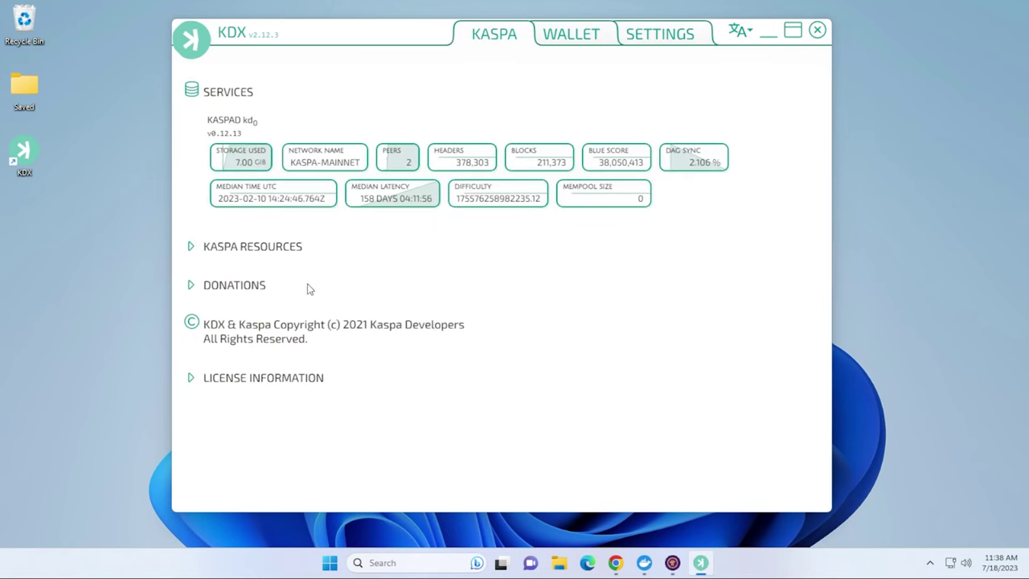